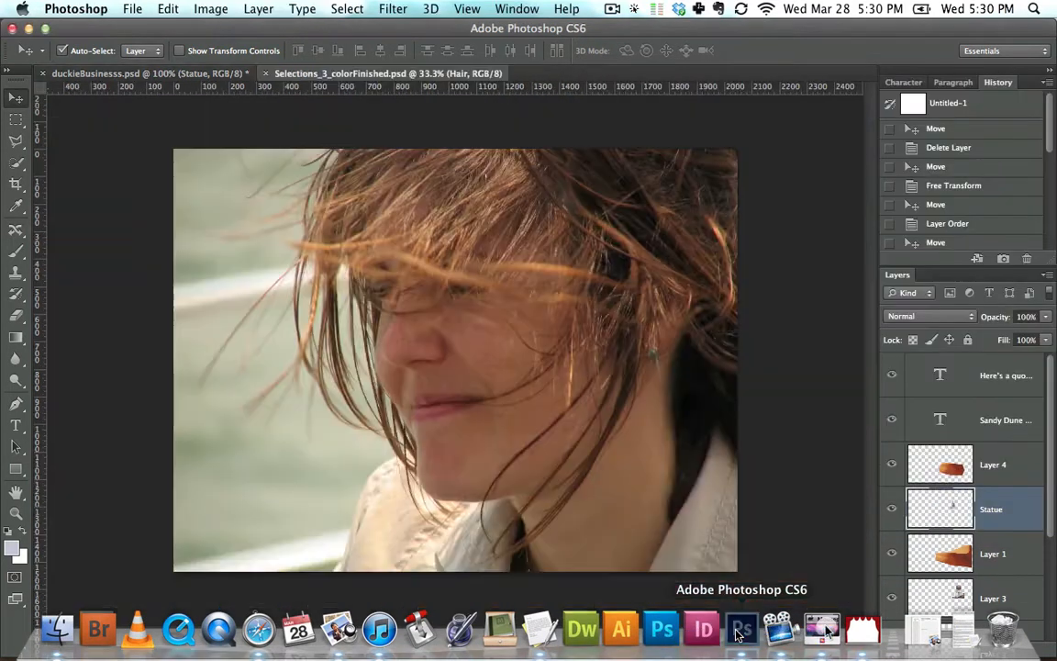
Delete the Hair layer from the Selections_3_colorFinished.psd document and make the Backup layer active.
key(ctrl+Down)
click(673, 401)
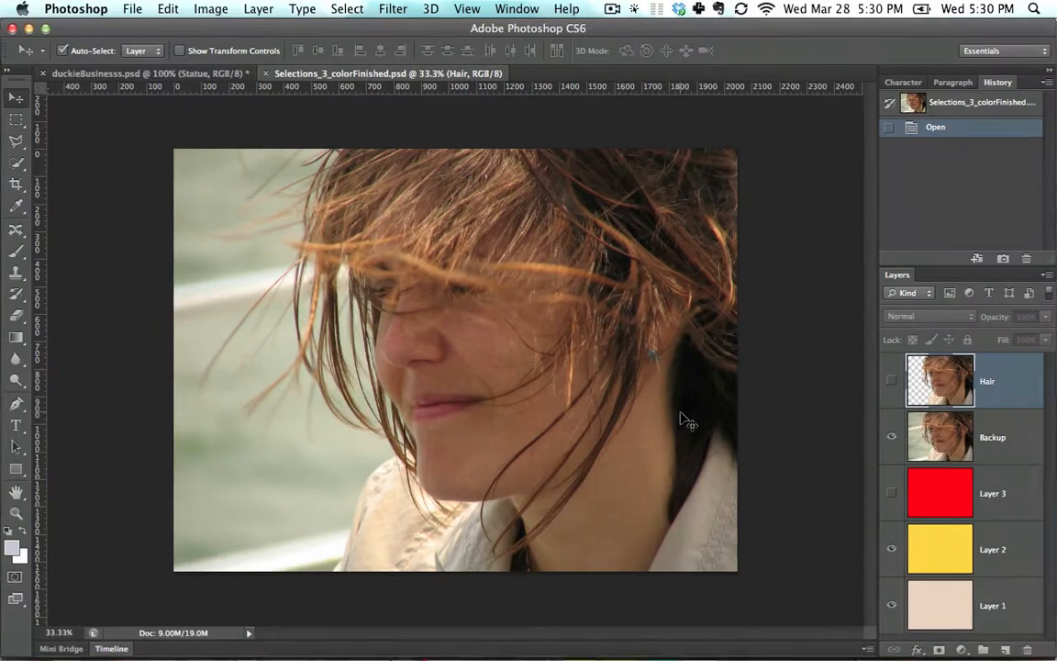
click(1003, 446)
click(989, 391)
key(BackSpace)
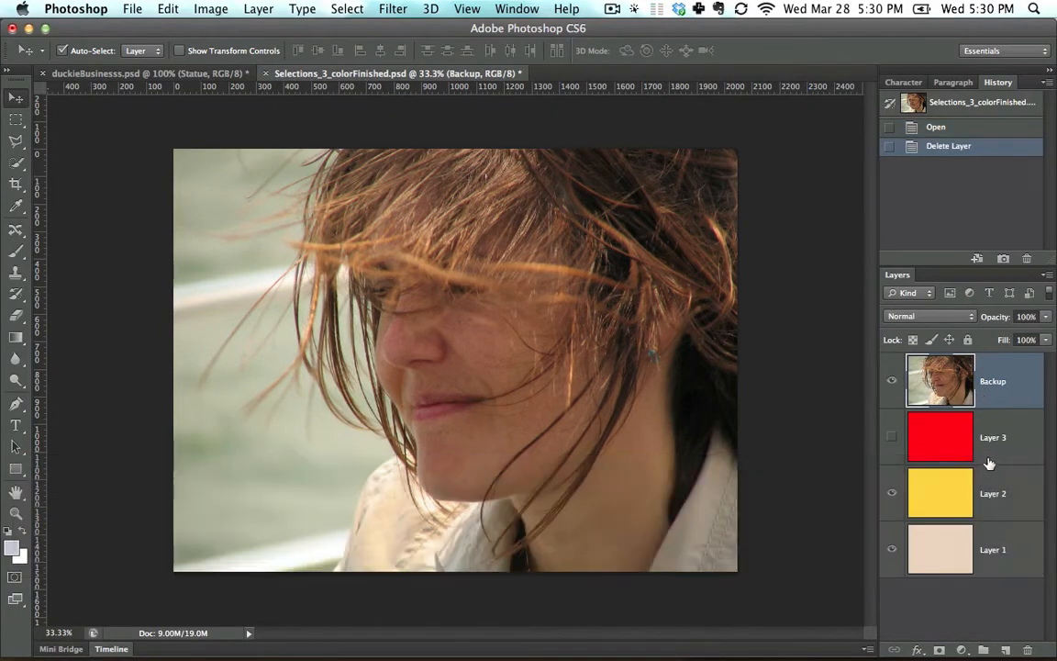
click(989, 461)
click(1001, 384)
Try selecting the woman's hair and face with the Quick Selection tool at an 84 px brush size, and clear the selection.
click(13, 165)
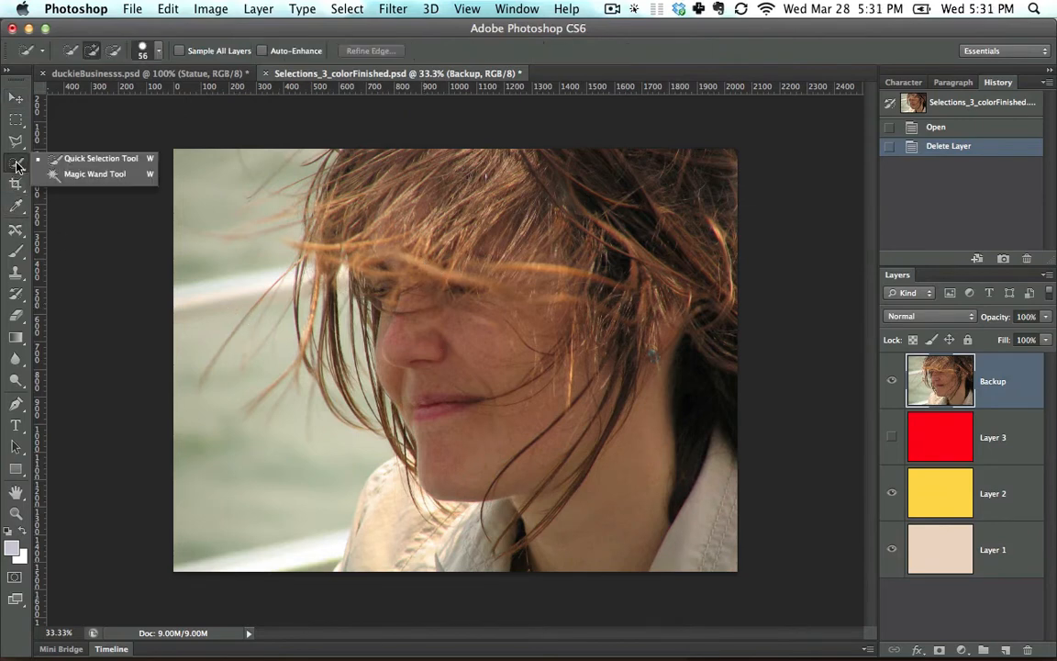
click(51, 162)
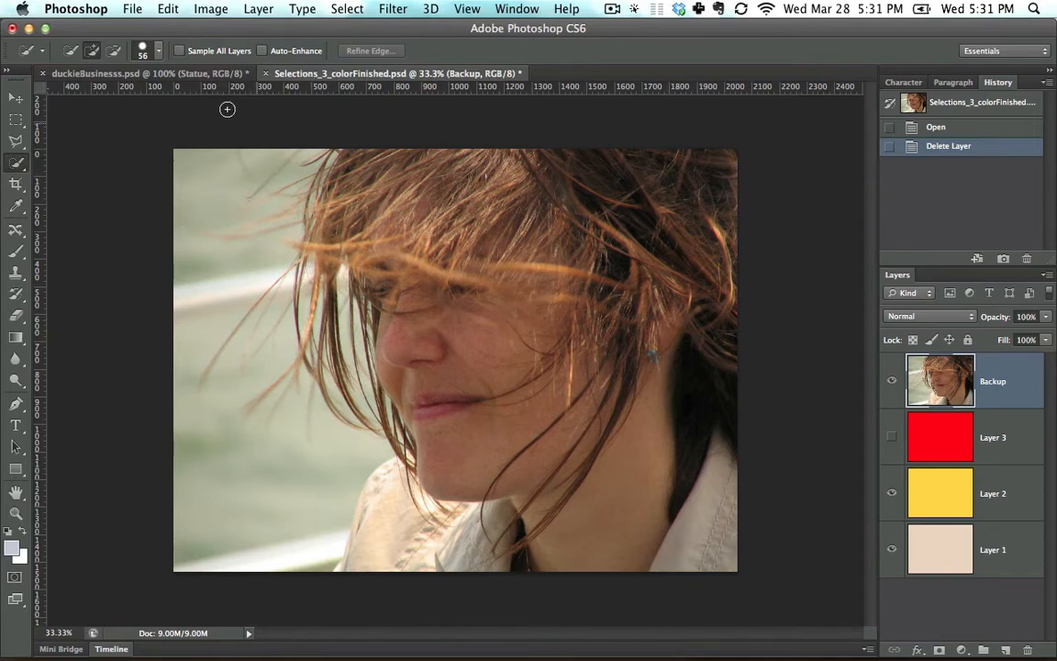
click(159, 51)
drag(119, 95, 135, 96)
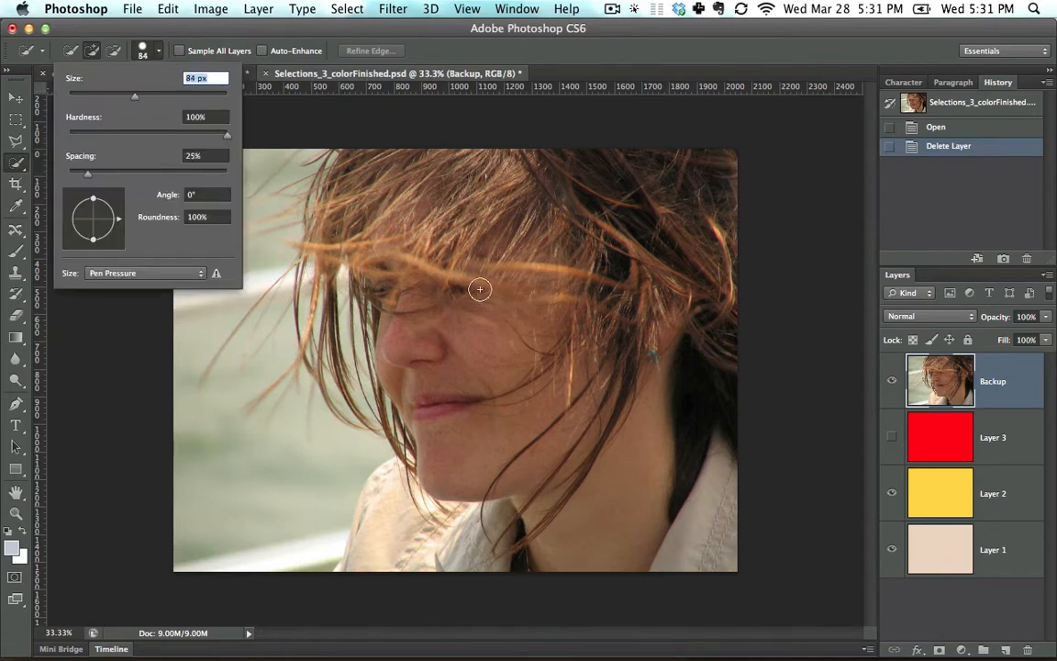
mouse_move(416, 207)
mouse_down()
mouse_move(499, 350)
mouse_move(384, 206)
mouse_move(612, 210)
mouse_move(674, 361)
mouse_move(656, 383)
mouse_move(593, 278)
mouse_move(677, 315)
mouse_move(667, 437)
mouse_move(371, 205)
mouse_move(337, 218)
mouse_move(305, 202)
mouse_up()
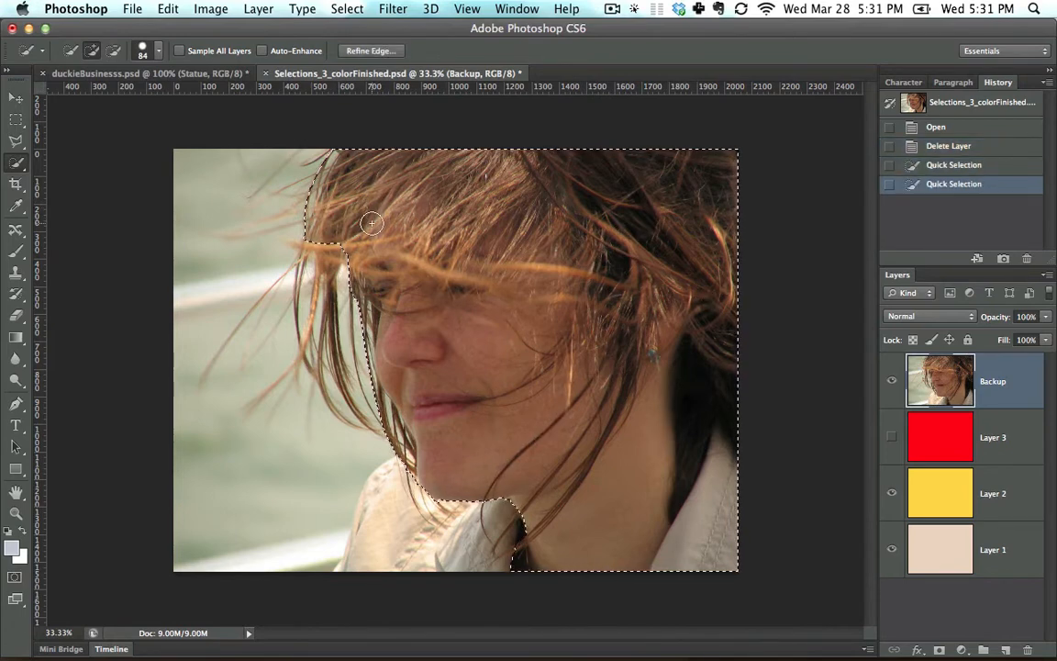
click(347, 8)
click(361, 41)
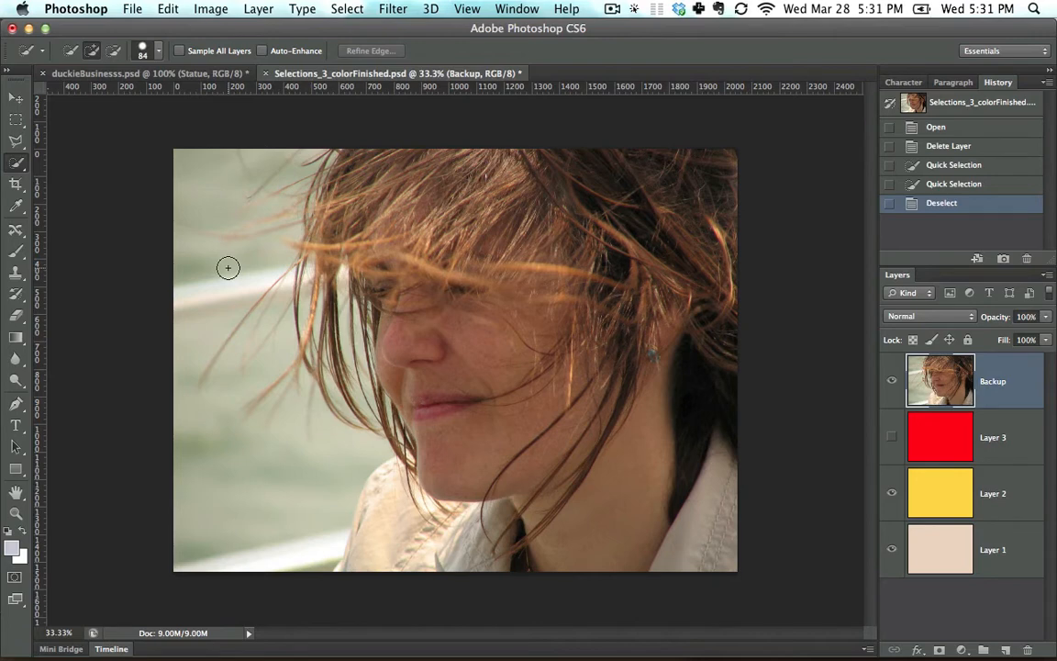
Try selecting the green background beside the woman with the Quick Selection tool, and clear the selection.
mouse_move(223, 273)
mouse_down()
mouse_move(193, 246)
mouse_move(194, 356)
mouse_move(260, 443)
mouse_up()
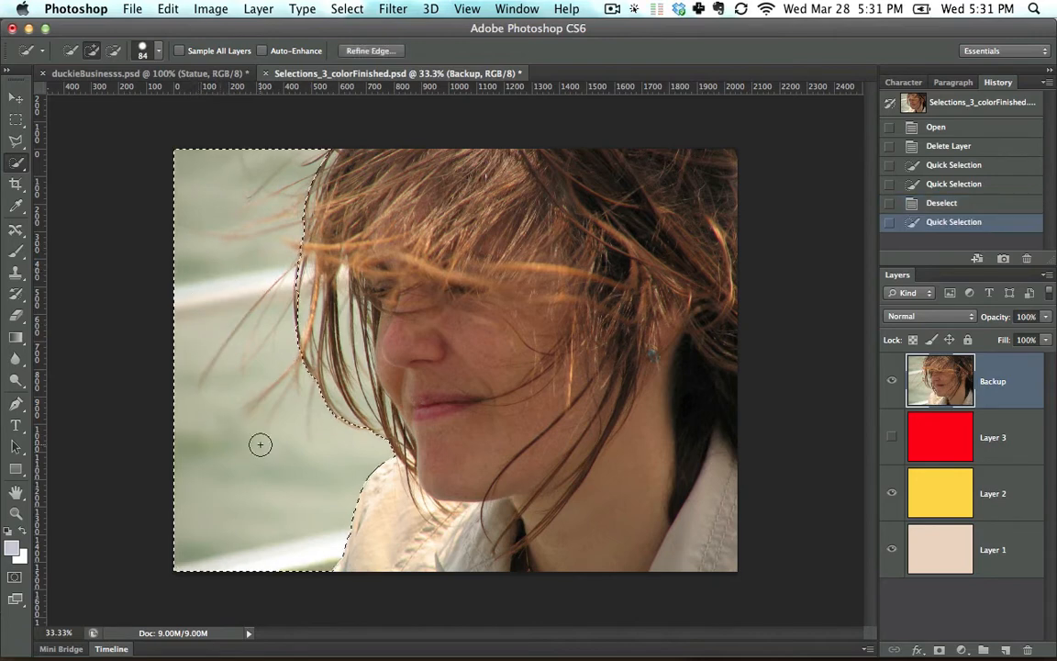
click(340, 9)
click(355, 44)
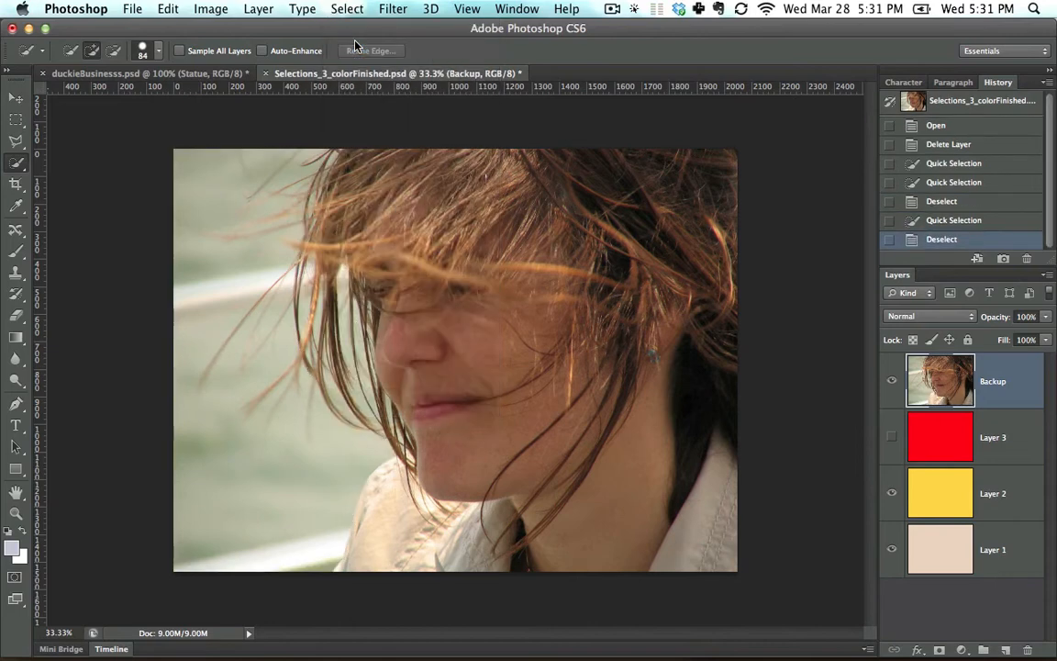
Select the pale green background with the Magic Wand tool and inspect the selection around the loose hair strands.
mouse_move(16, 168)
mouse_down()
mouse_move(41, 163)
mouse_move(44, 180)
mouse_up()
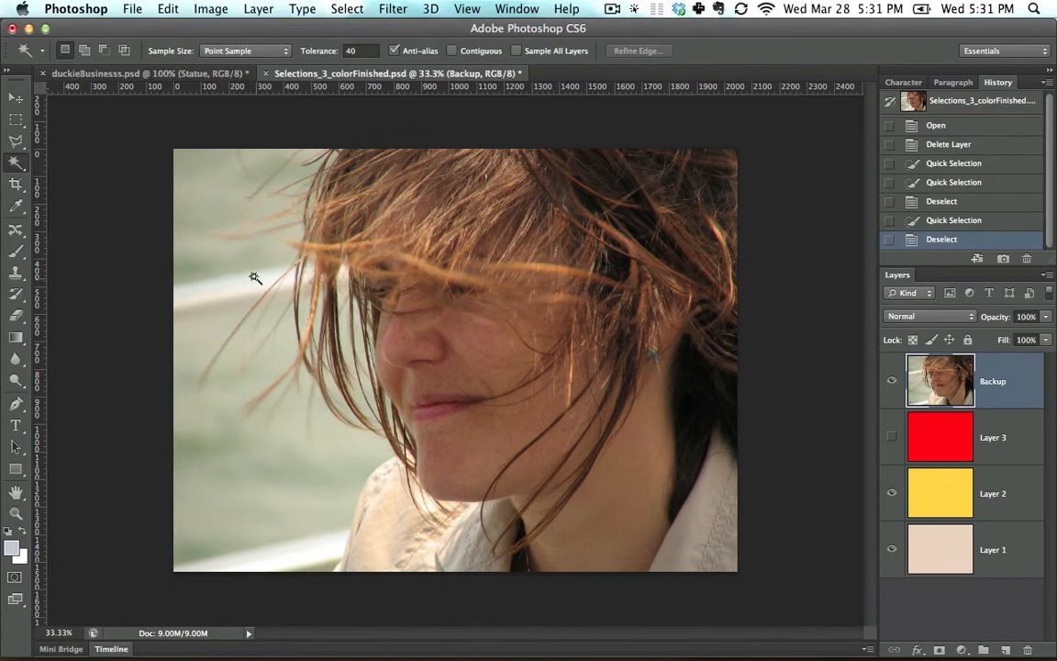
click(219, 273)
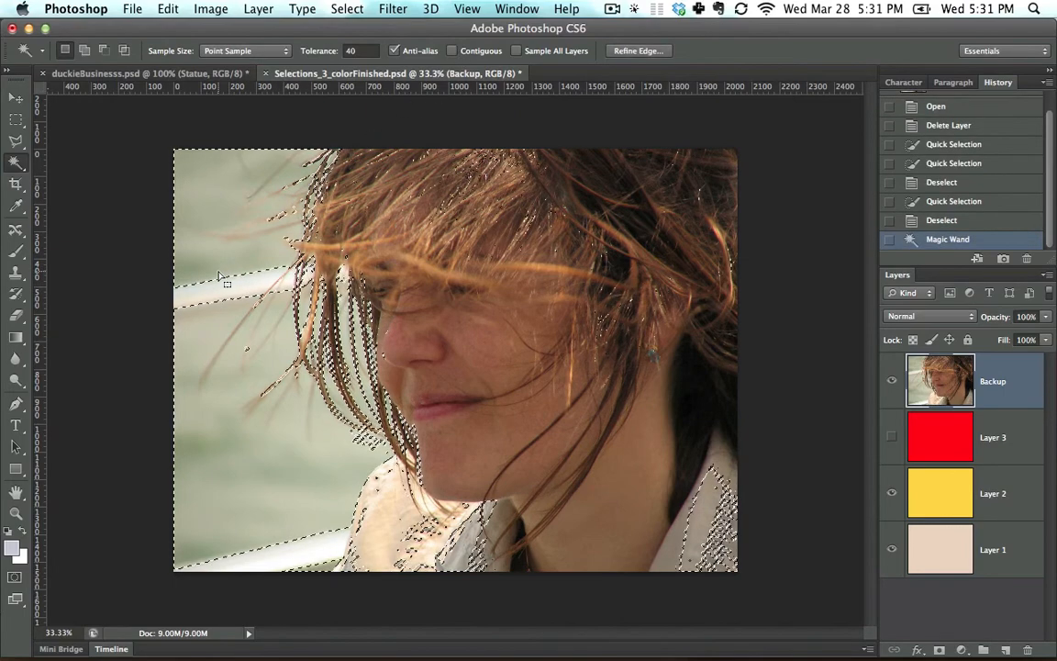
key(super+equal)
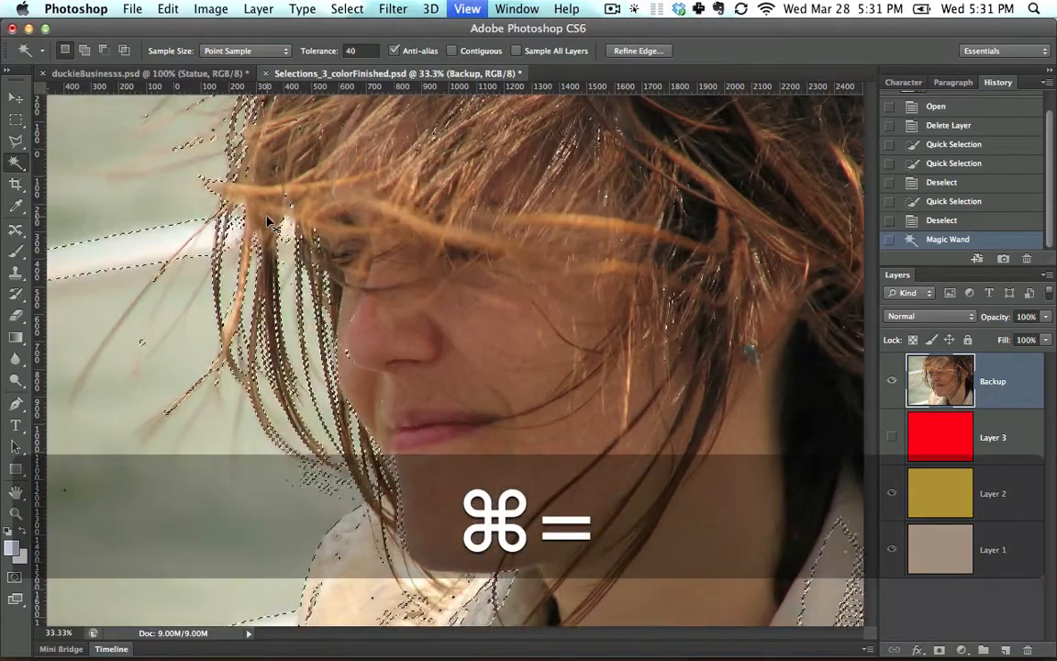
drag(322, 268, 422, 309)
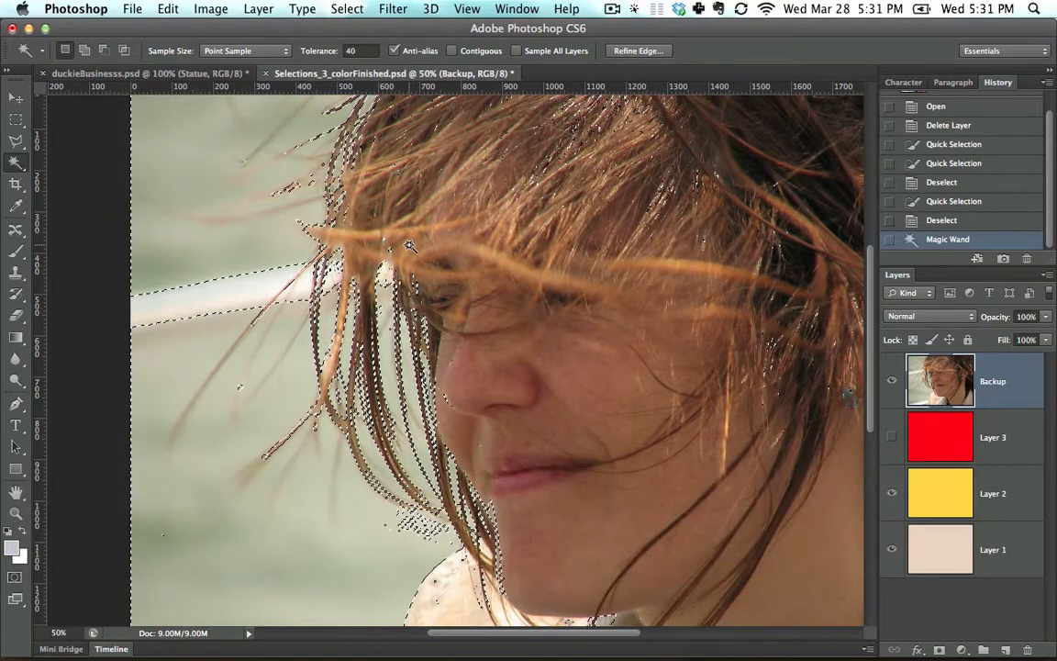
key(super+minus)
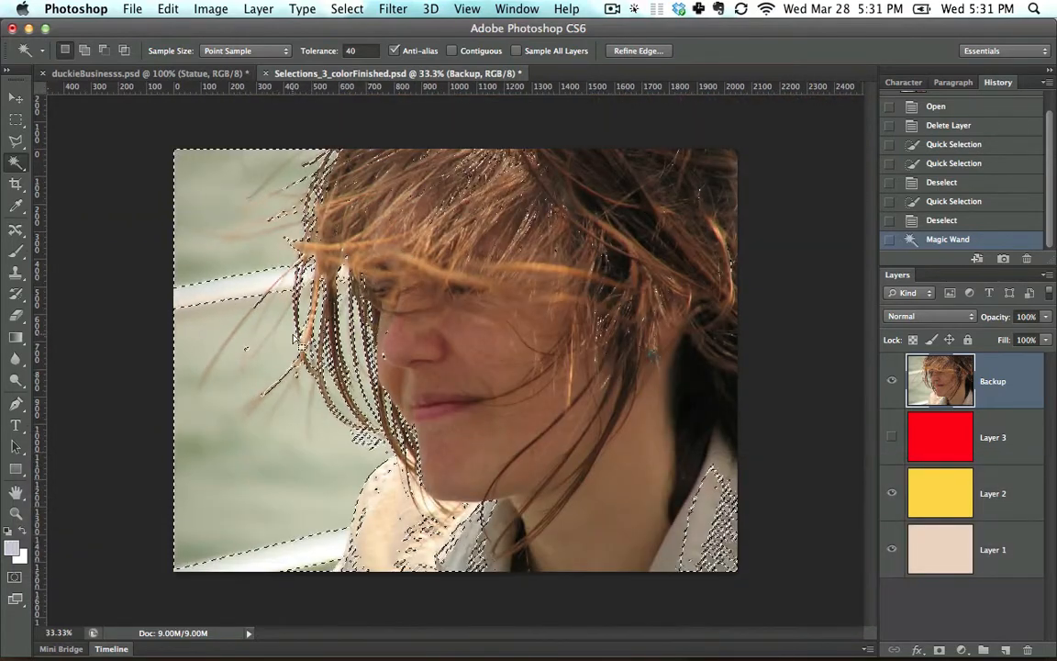
Invert the background selection and copy the selected woman onto a new layer.
right_click(272, 352)
click(240, 345)
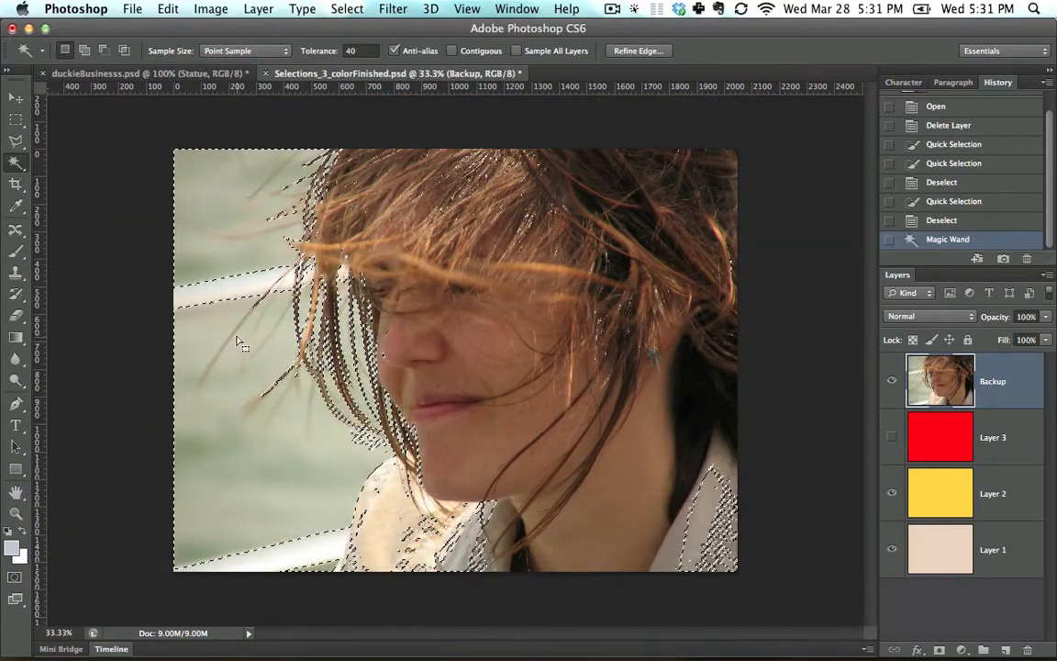
right_click(217, 247)
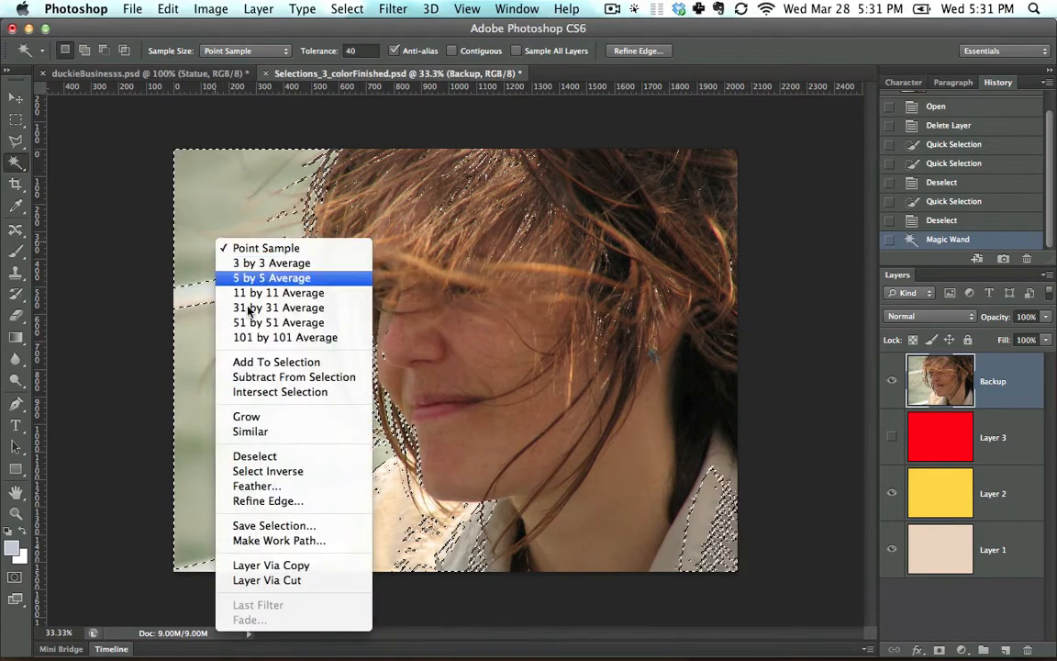
click(266, 471)
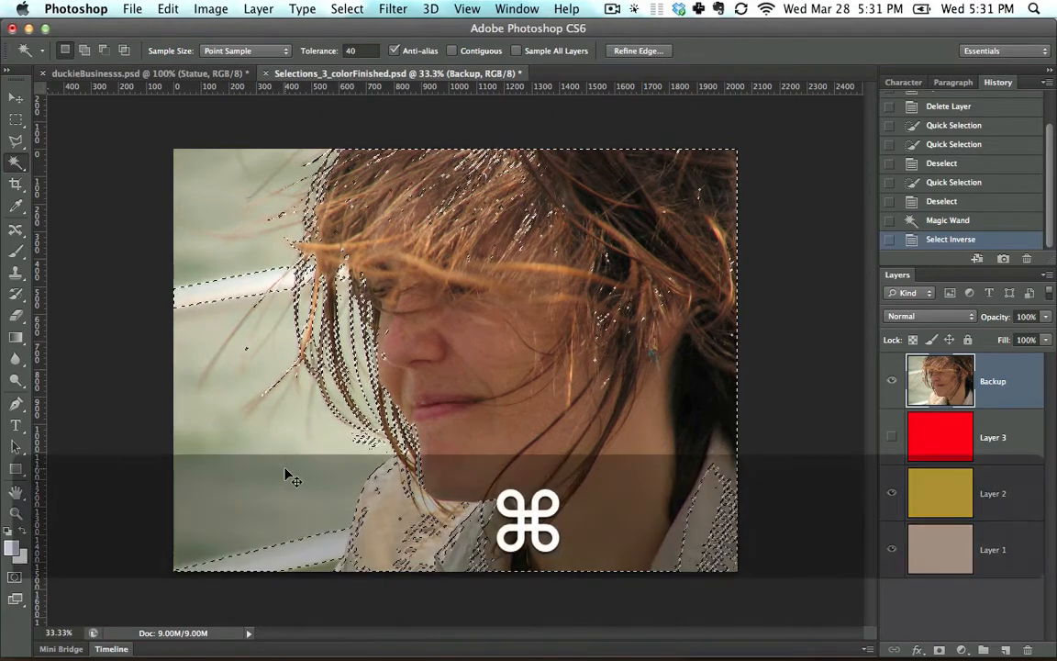
key(super+c)
key(super+v)
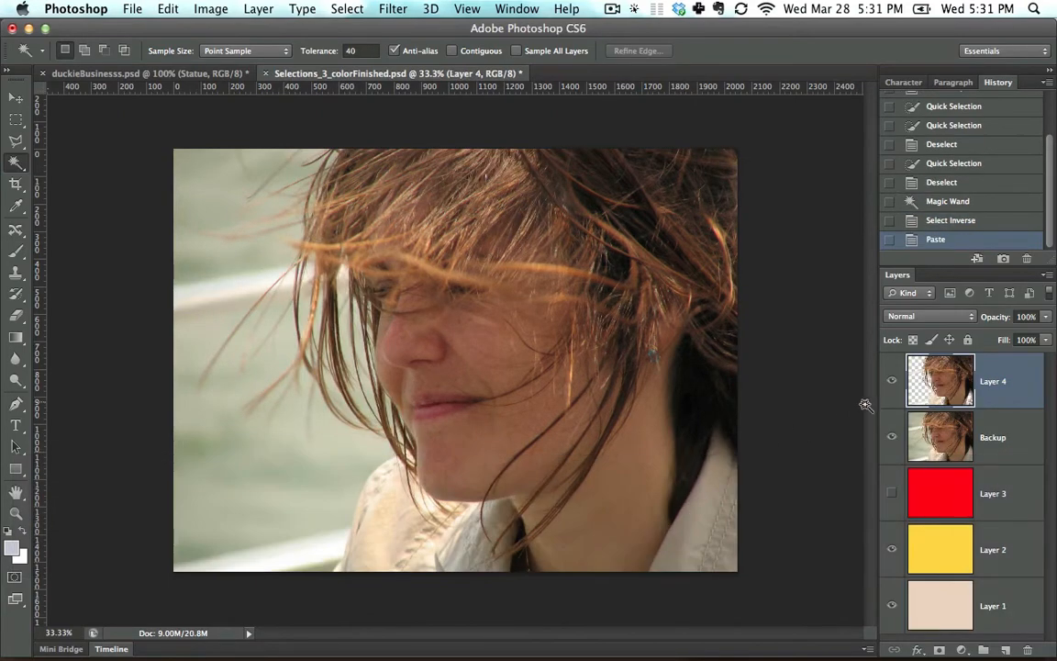
Hide the Backup layer and examine the pasted cut-out's hair edges against the yellow layer.
click(891, 438)
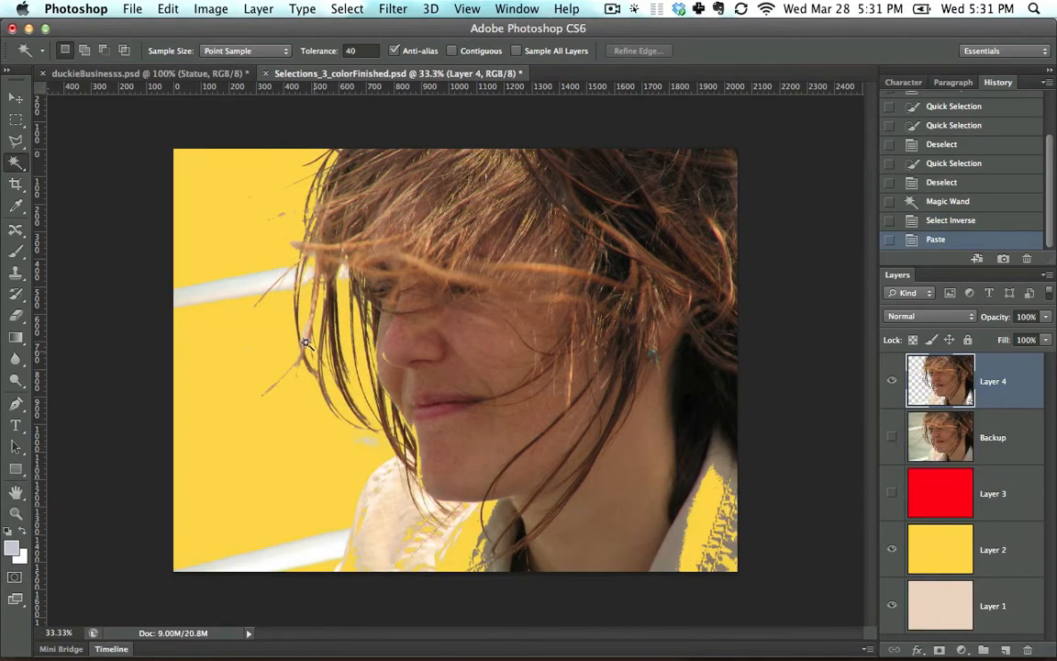
key(super+equal)
key(super+equal)
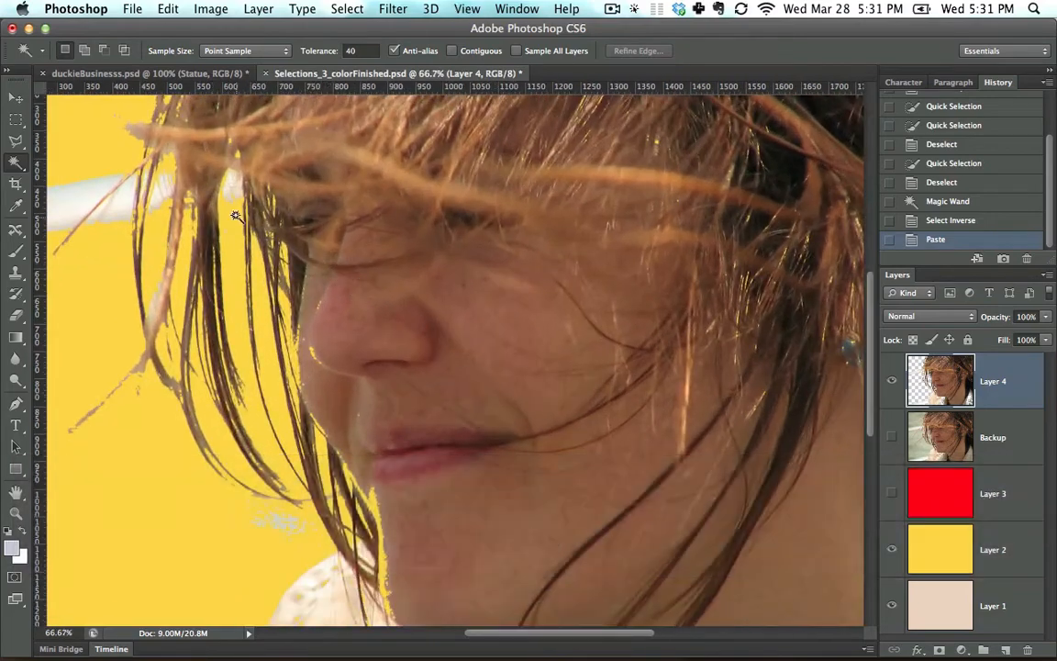
drag(258, 221, 312, 332)
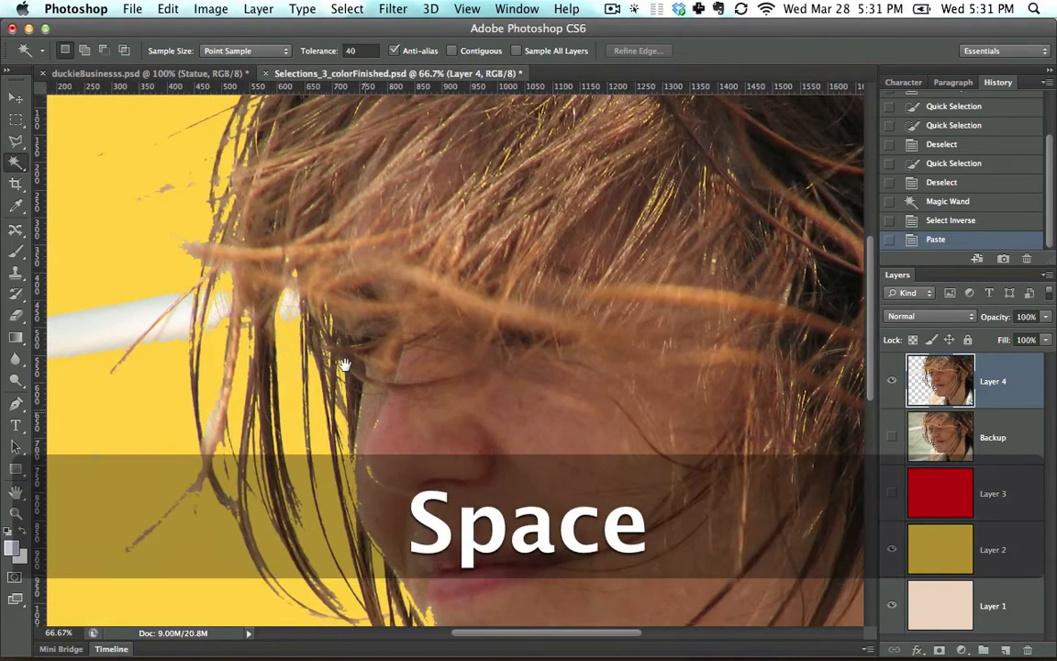
key(super+0)
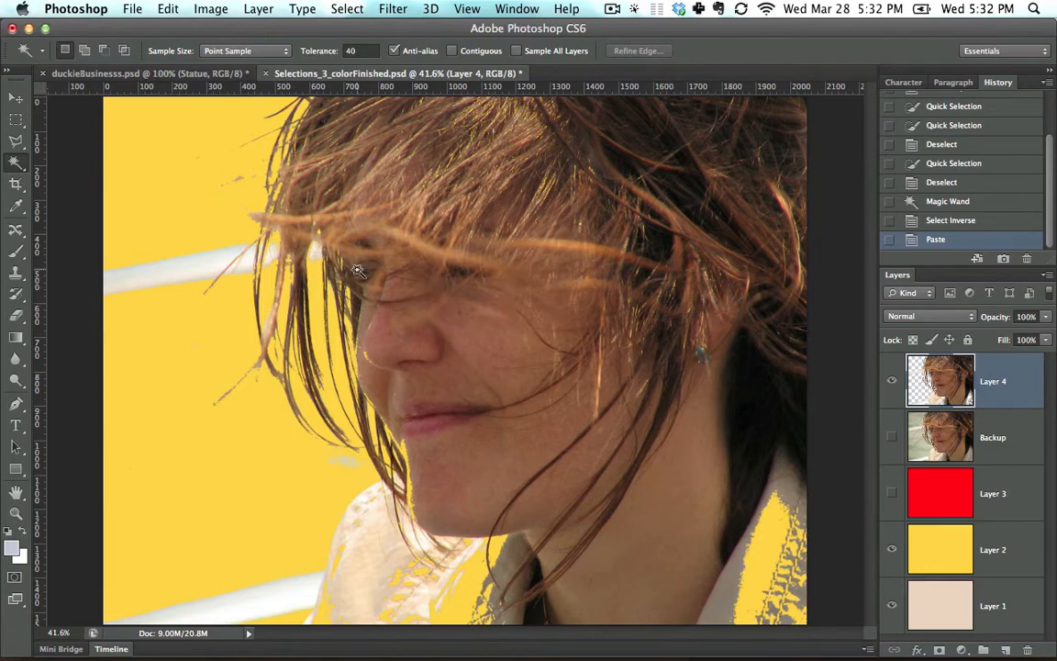
Delete the pasted cut-out layer and make the Backup layer visible again.
drag(1026, 382, 1027, 649)
click(893, 380)
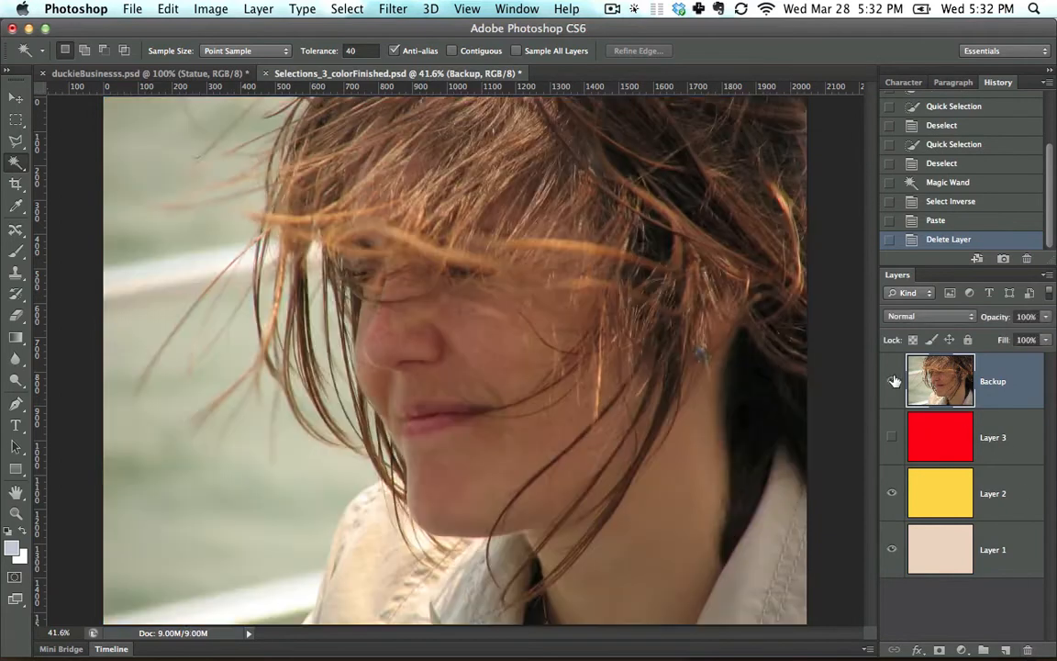
Start a Color Range selection on the Backup layer and sample the pale green background beside the hair.
click(338, 8)
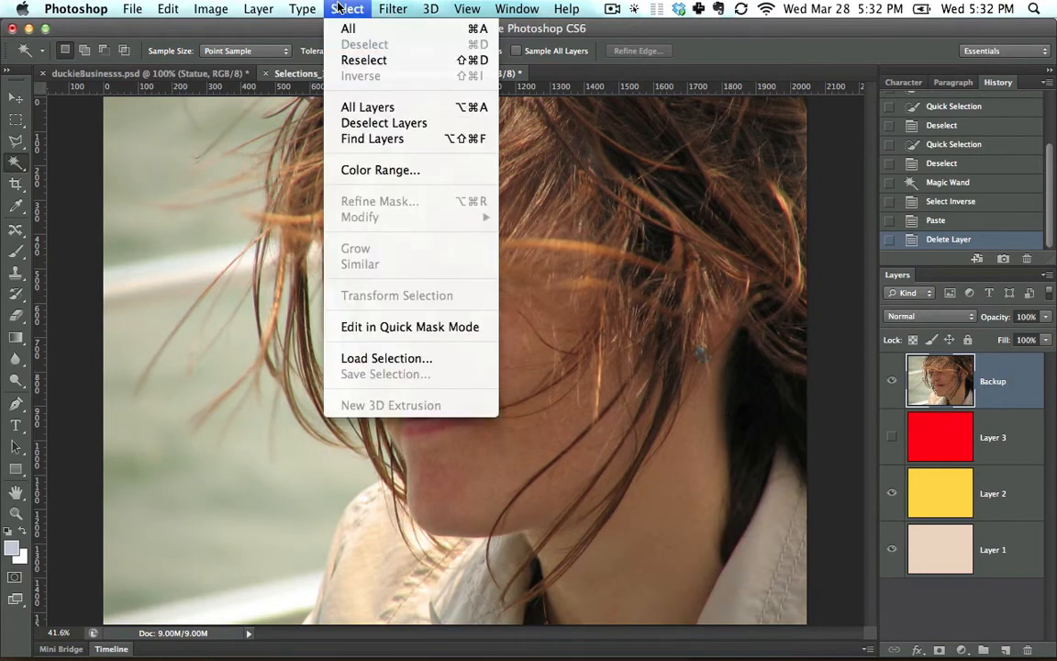
click(372, 171)
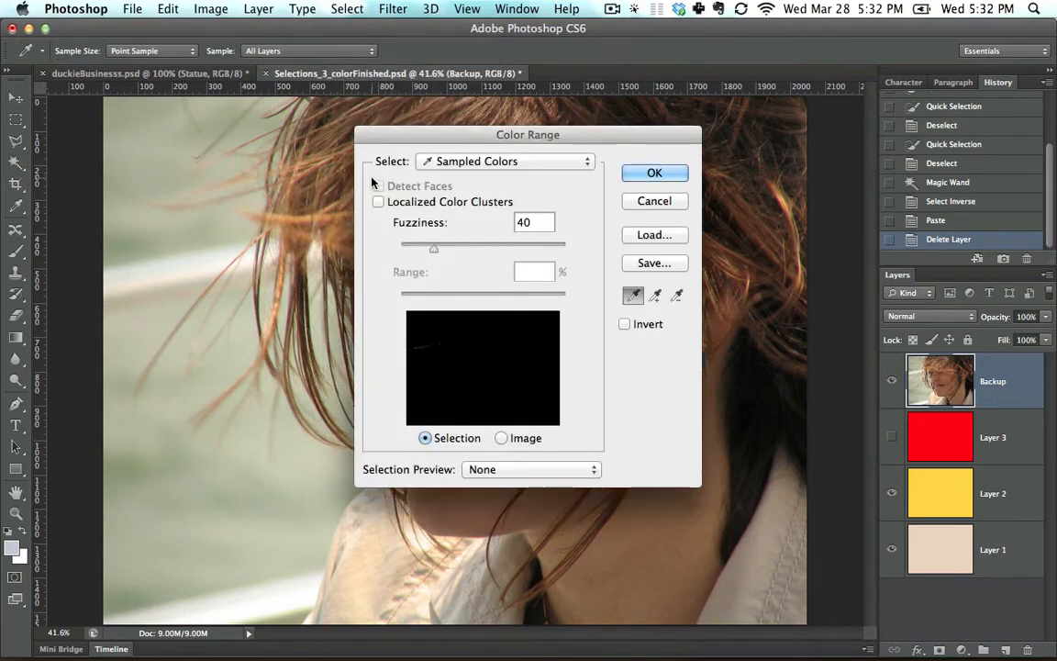
drag(441, 137, 451, 135)
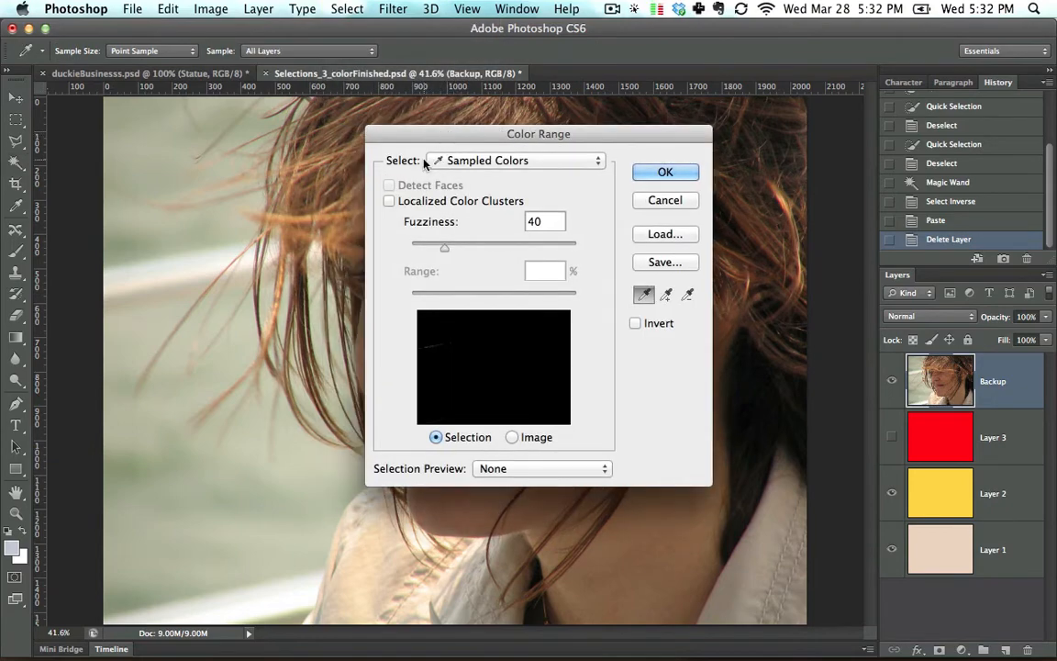
click(219, 226)
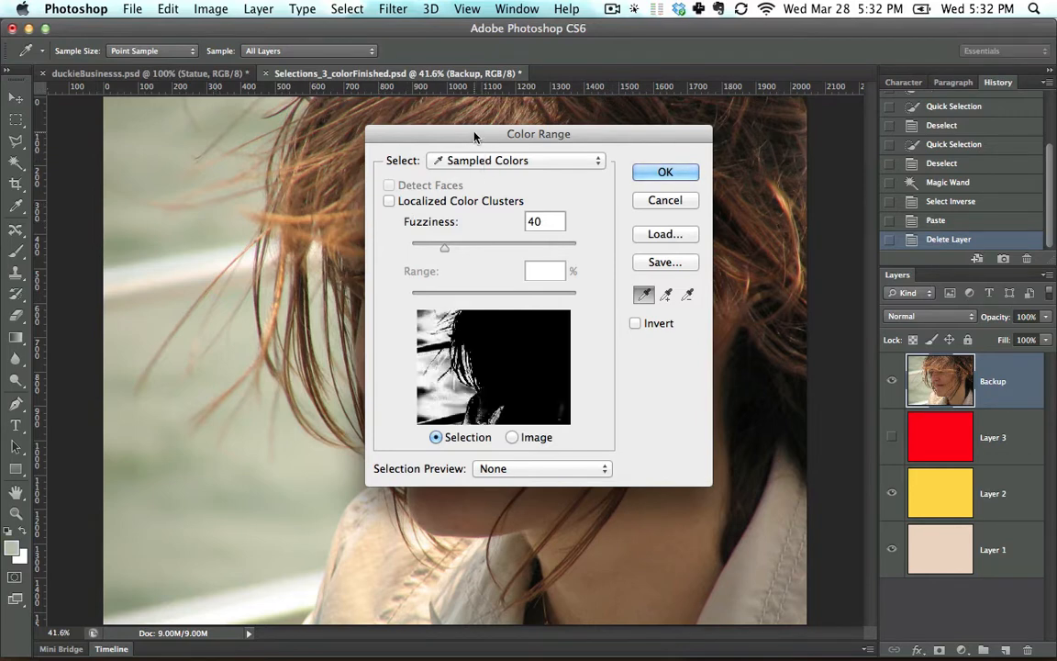
drag(434, 135, 550, 131)
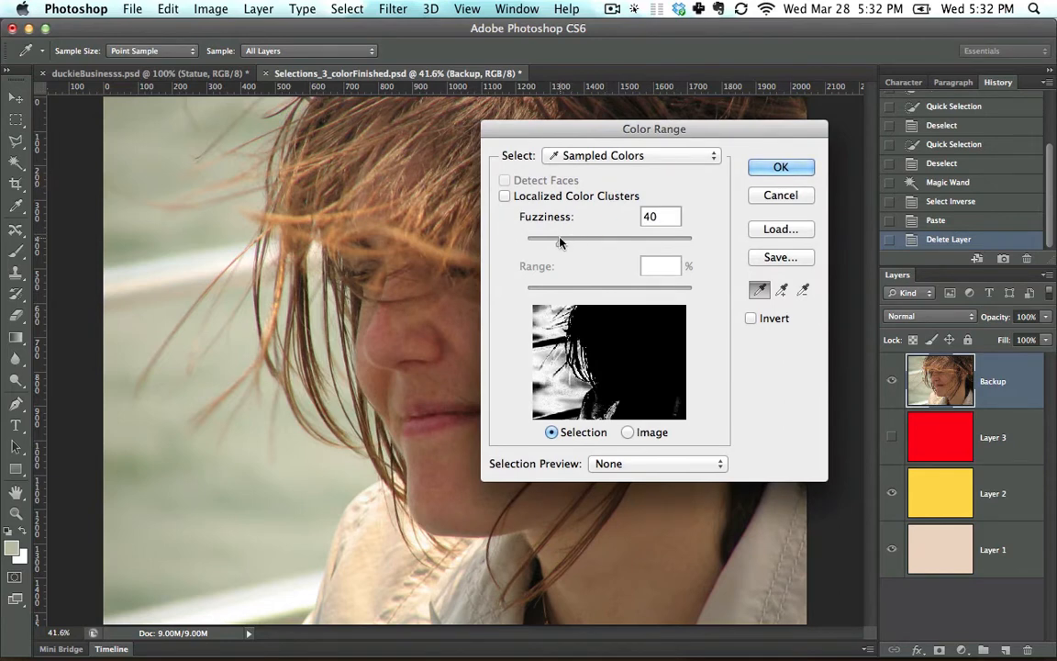
Add another background green to the Color Range sample and set Fuzziness to 43.
mouse_move(561, 242)
mouse_down()
mouse_move(589, 241)
mouse_move(570, 244)
mouse_up()
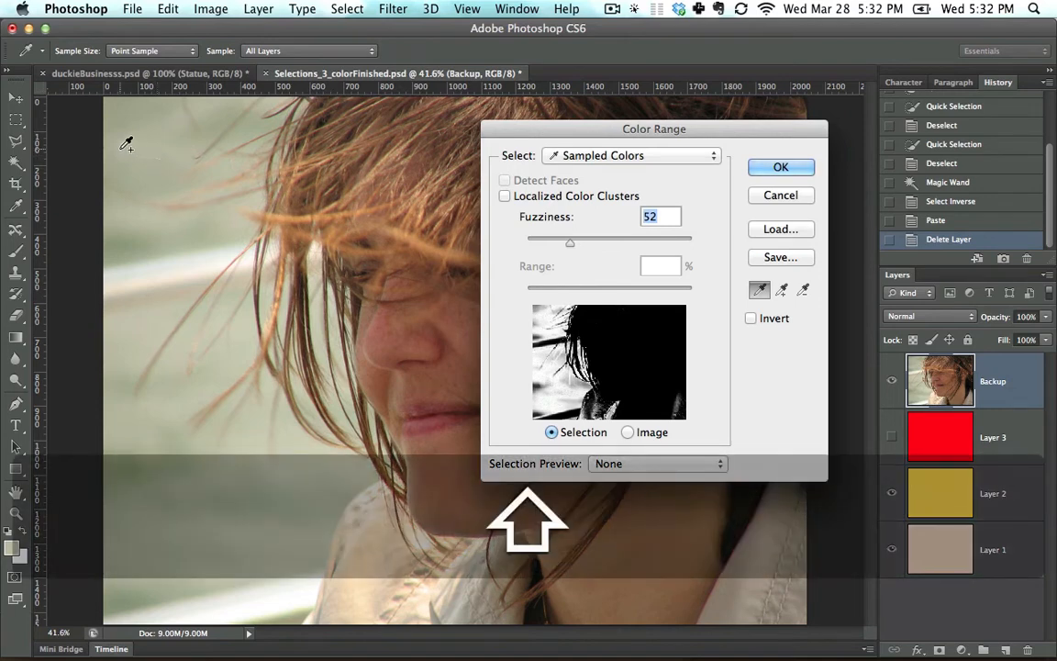
click(119, 248)
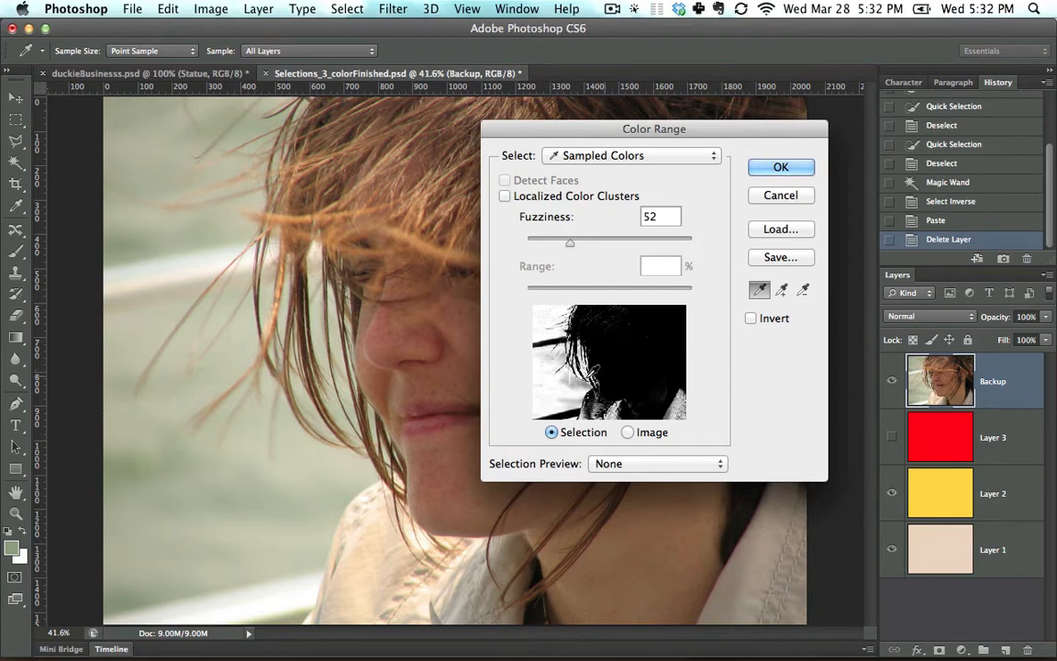
key(alt)
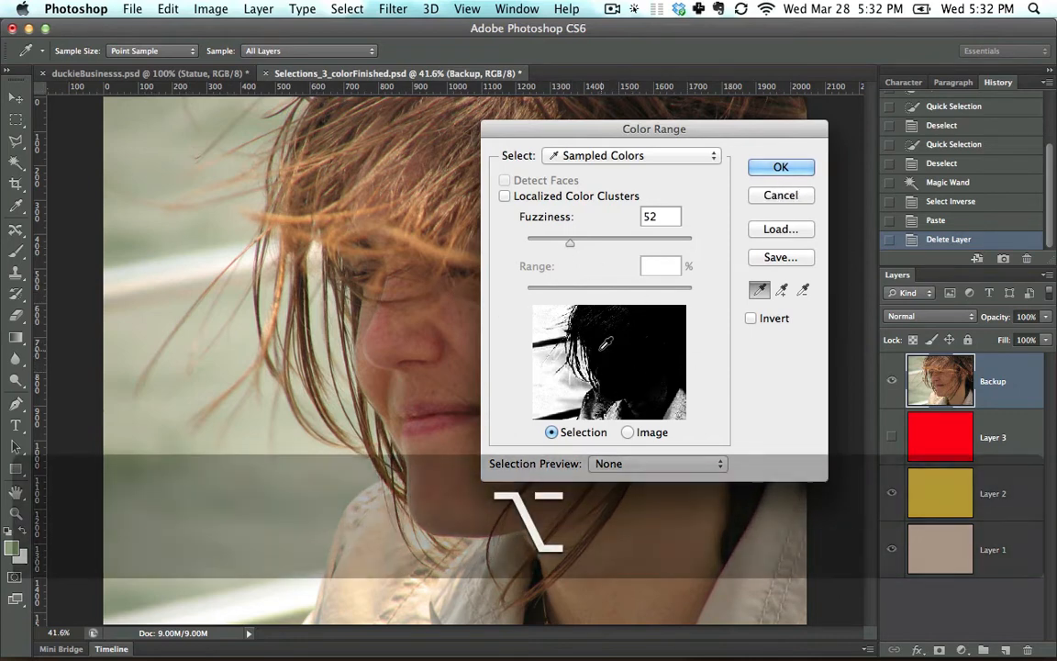
mouse_move(570, 244)
mouse_down()
mouse_move(557, 244)
mouse_move(580, 247)
mouse_move(553, 250)
mouse_move(590, 246)
mouse_move(563, 248)
mouse_up()
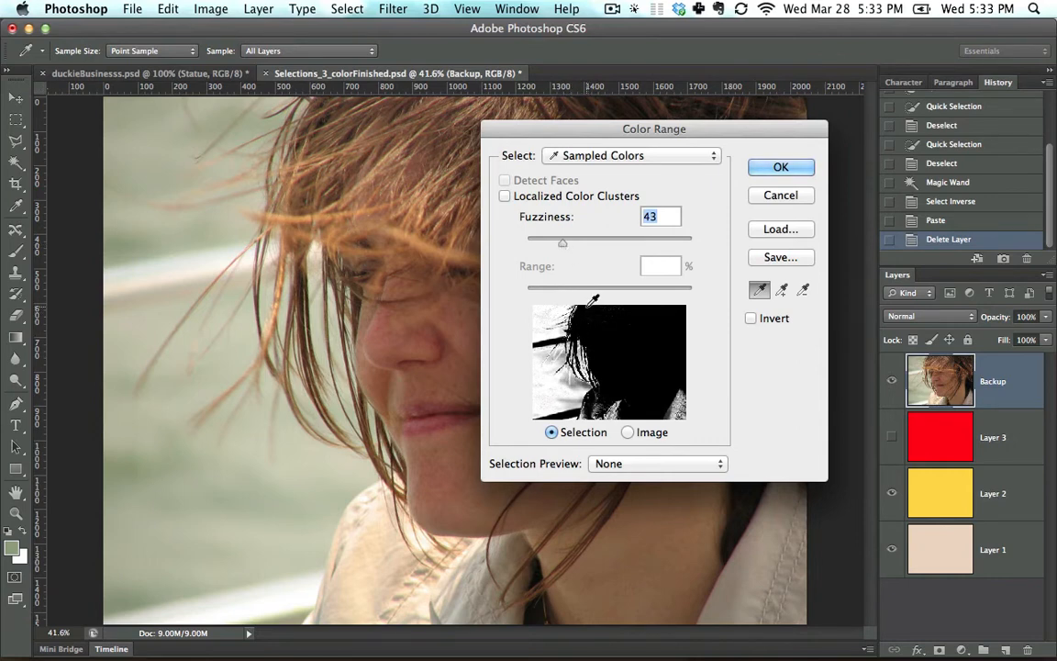
Try Localized Color Clusters, switch it back off, and apply the Color Range selection.
click(506, 197)
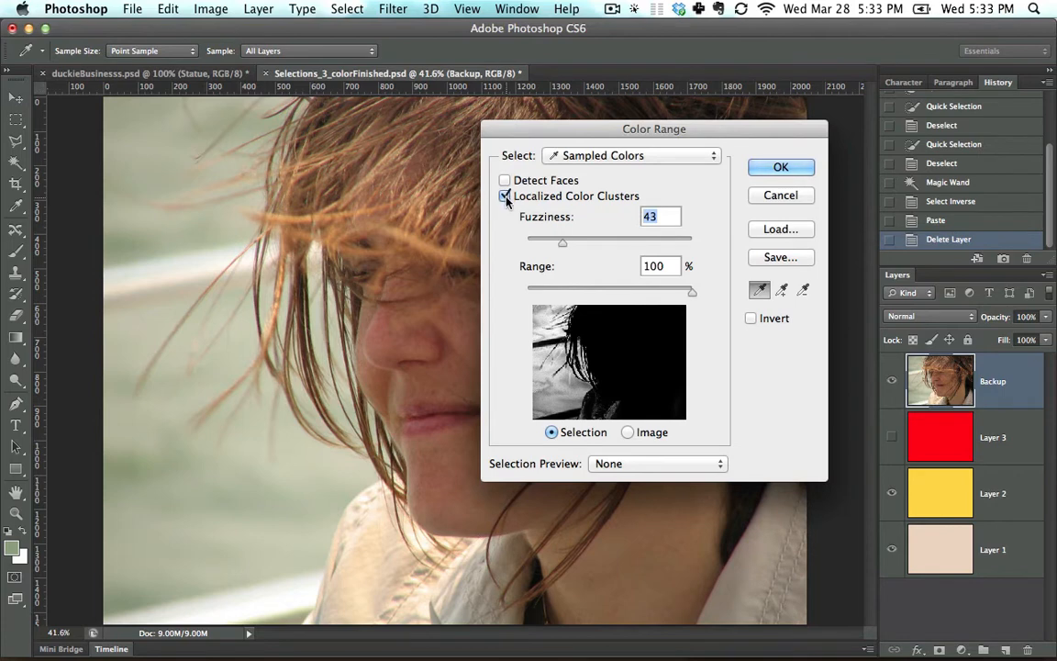
click(504, 197)
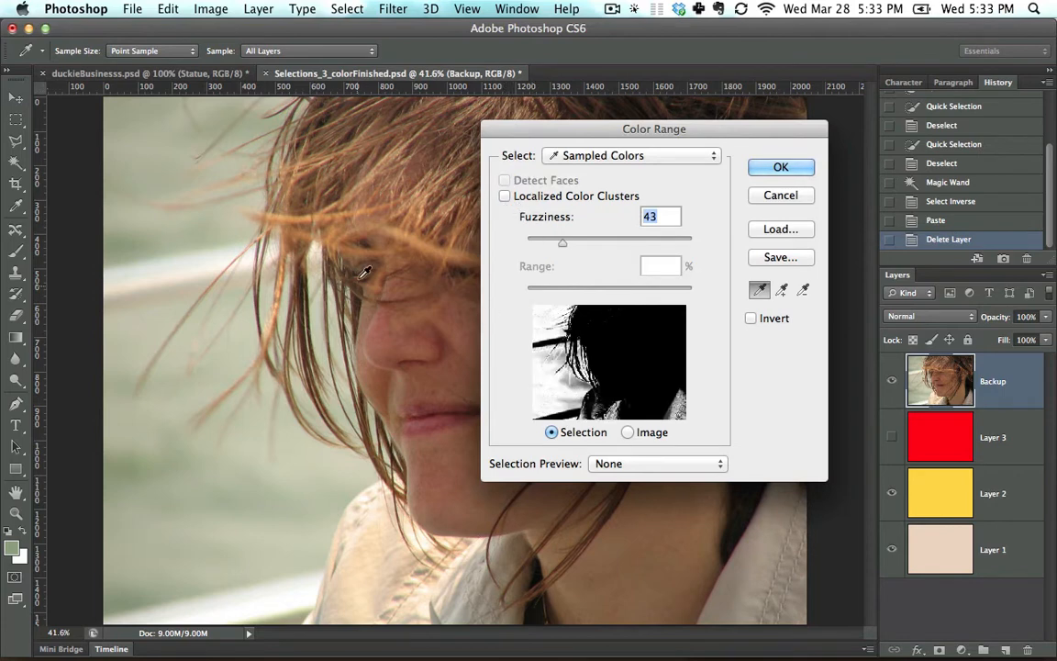
click(800, 168)
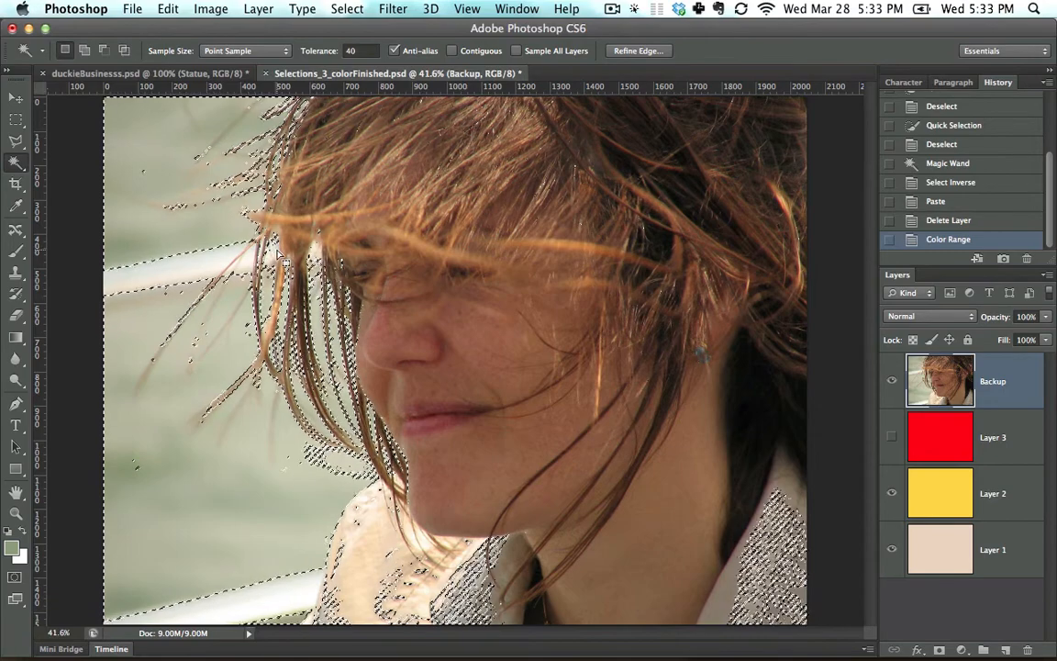
Try clearing the Color Range selection directly on the Backup layer, and undo the deletion.
key(BackSpace)
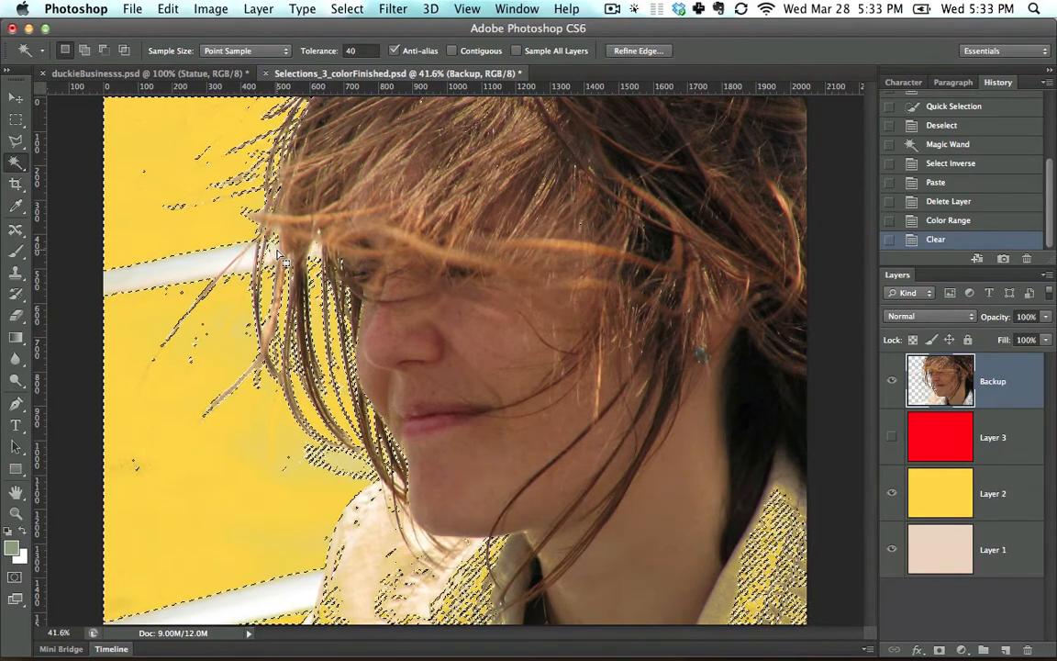
key(super+z)
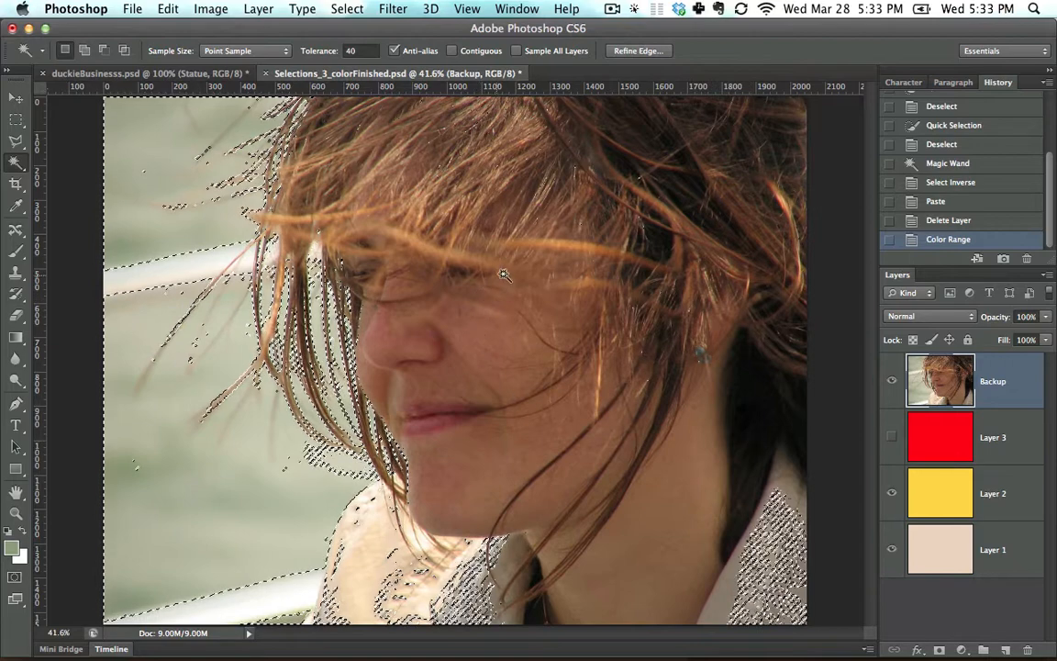
Duplicate the Backup layer with the original hidden, and clear the selected background from the copy, leaving nothing selected.
drag(1017, 378, 1007, 649)
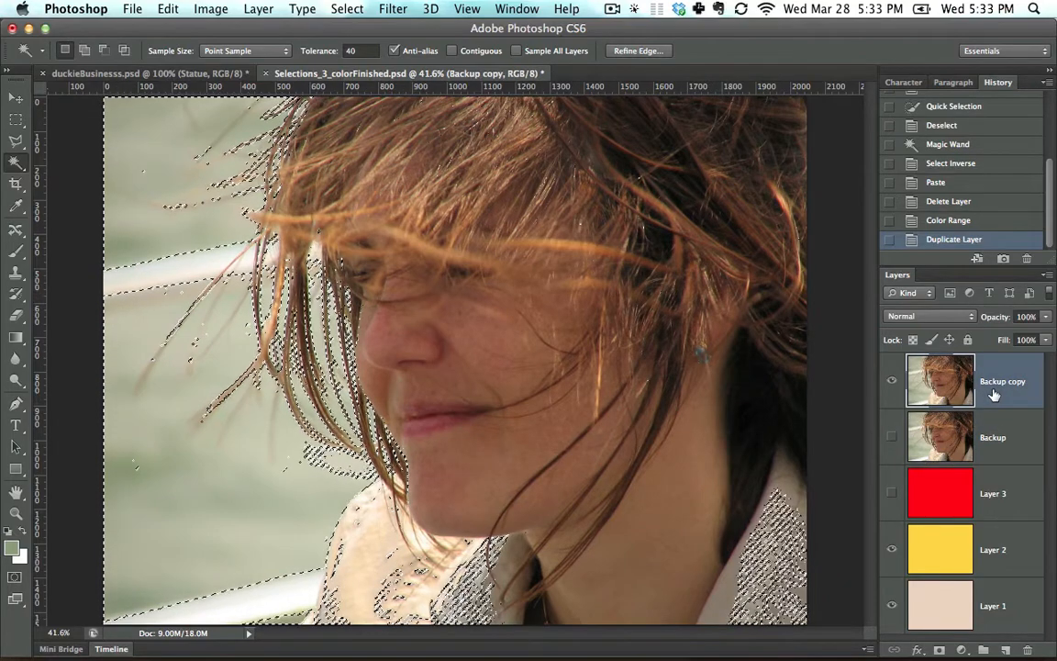
key(Delete)
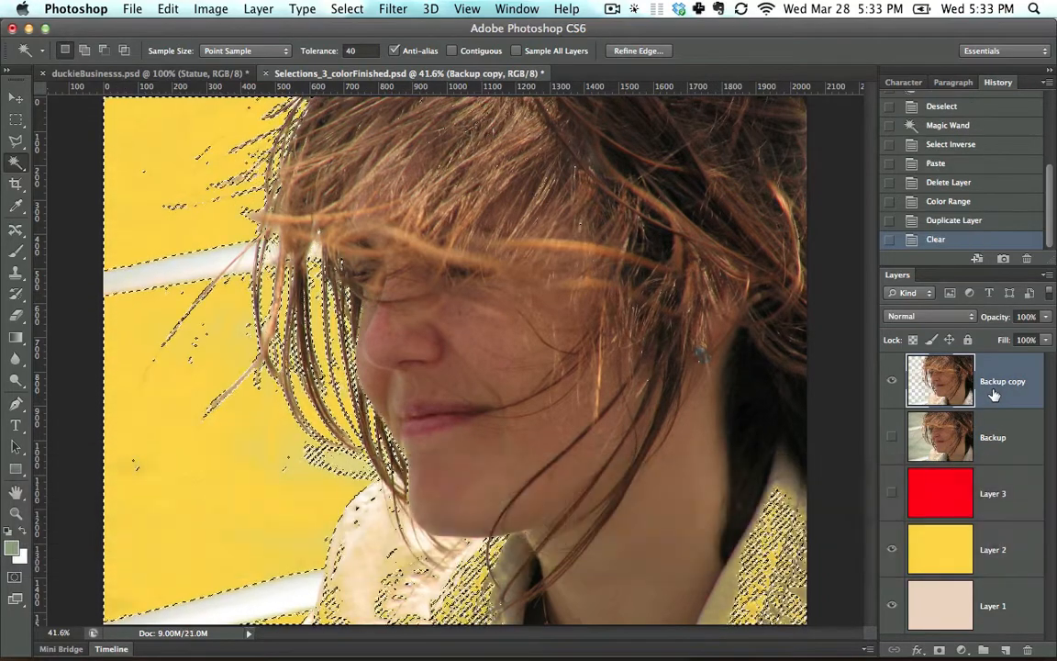
click(347, 11)
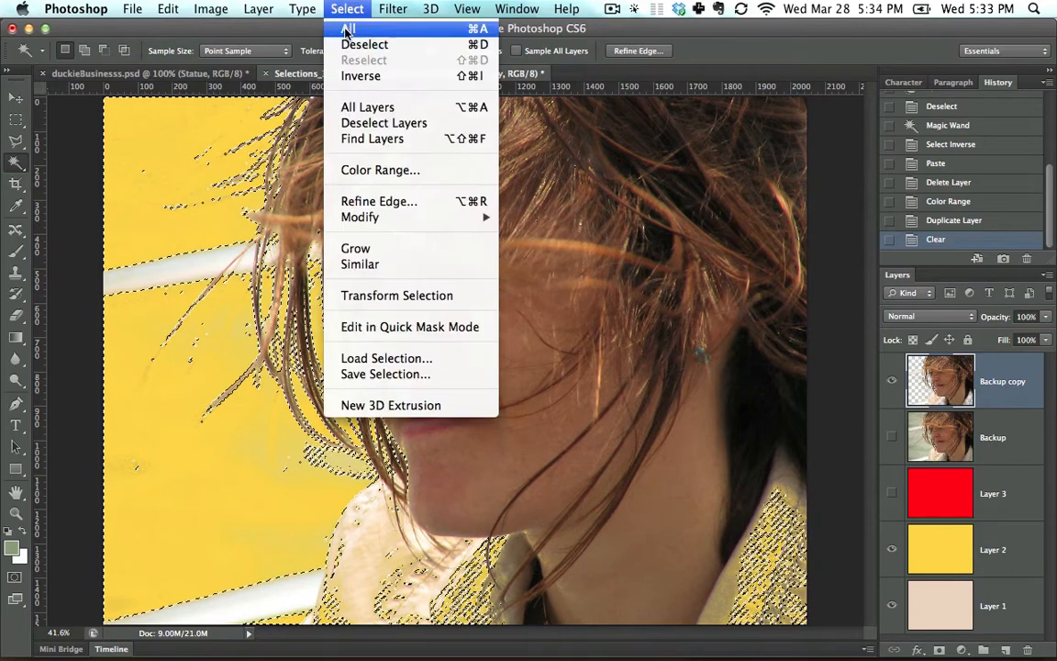
click(351, 43)
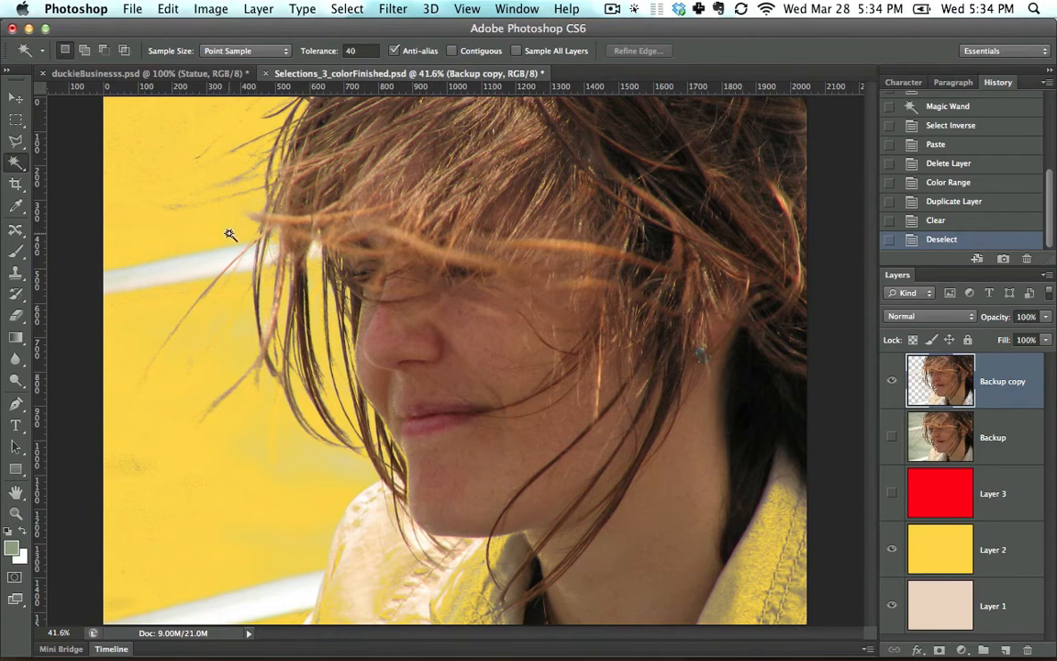
key(super+equal)
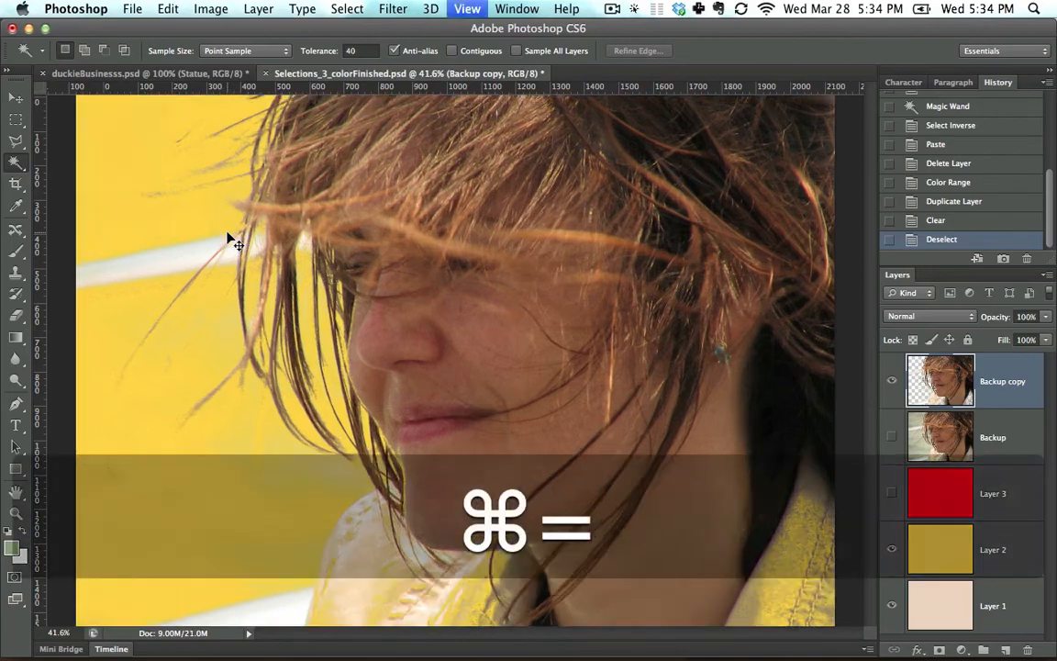